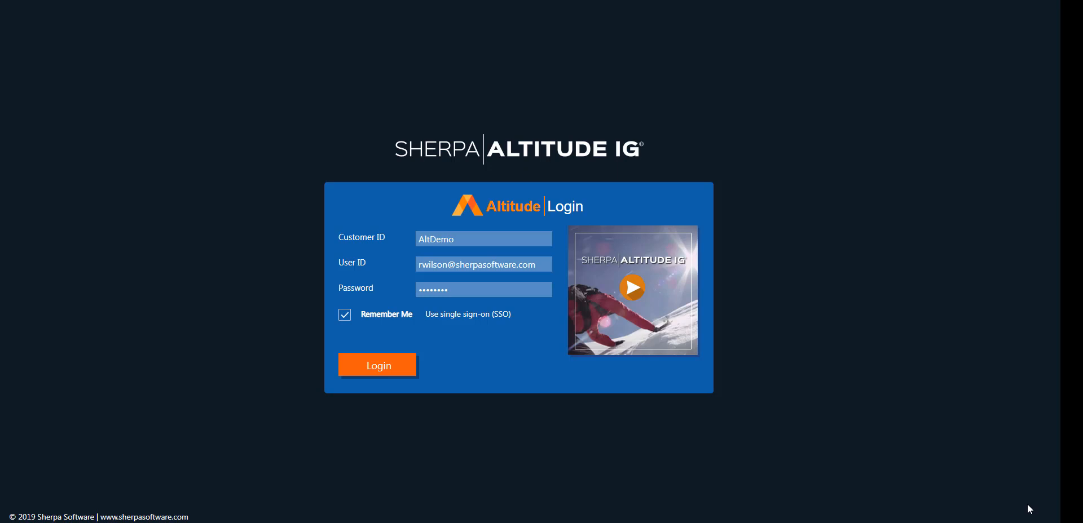
Step: Log in with the saved credentials, open the Legal Hold matter list and select the Internal Investigation matter
left_click(404, 371)
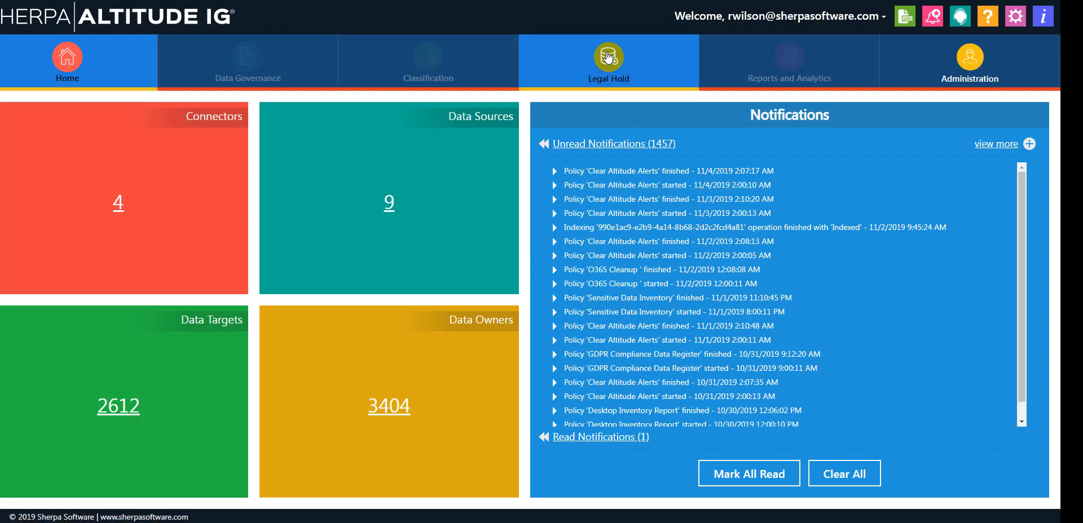
left_click(604, 56)
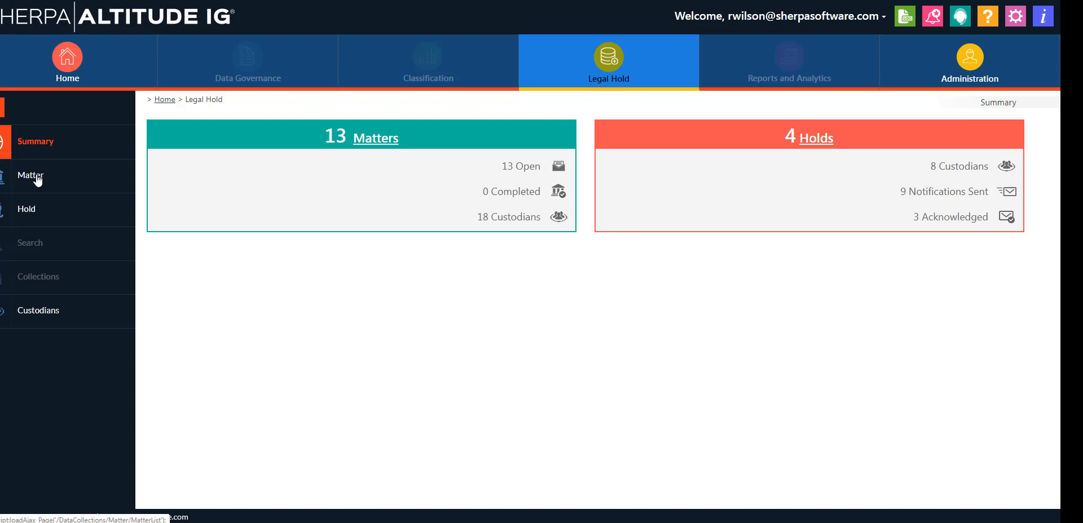
left_click(37, 179)
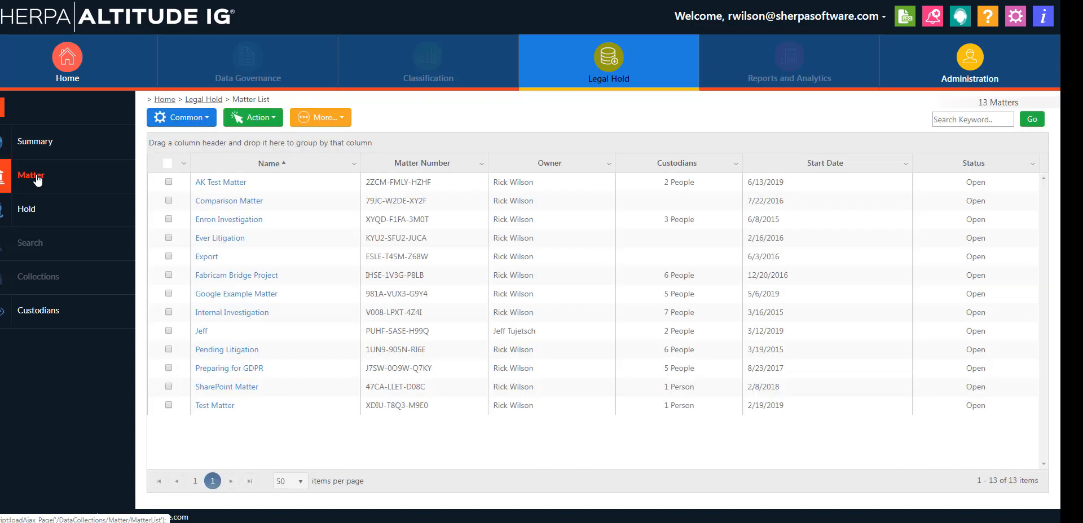
left_click(168, 312)
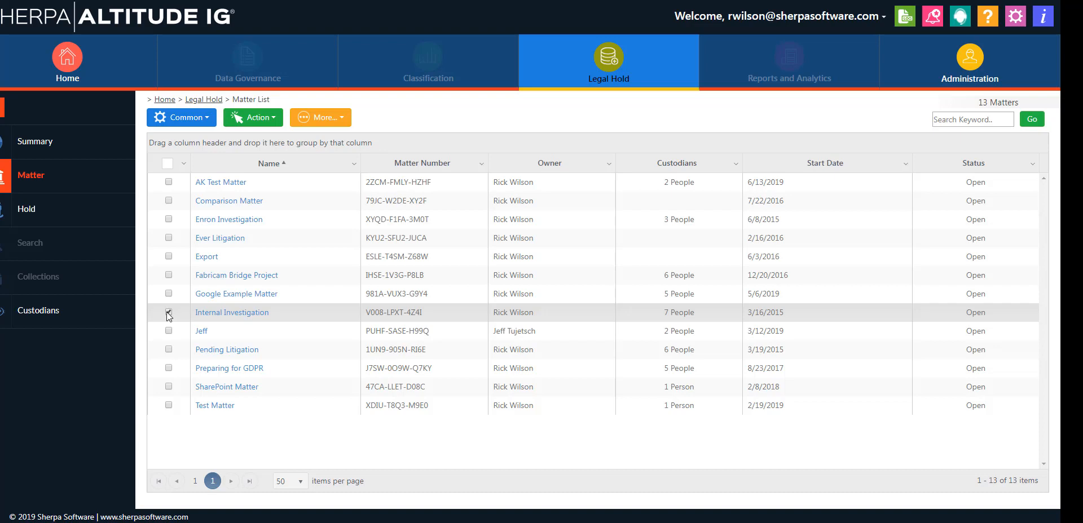
Step: Open the Pending Litigation Hold from the hold list for editing
left_click(27, 212)
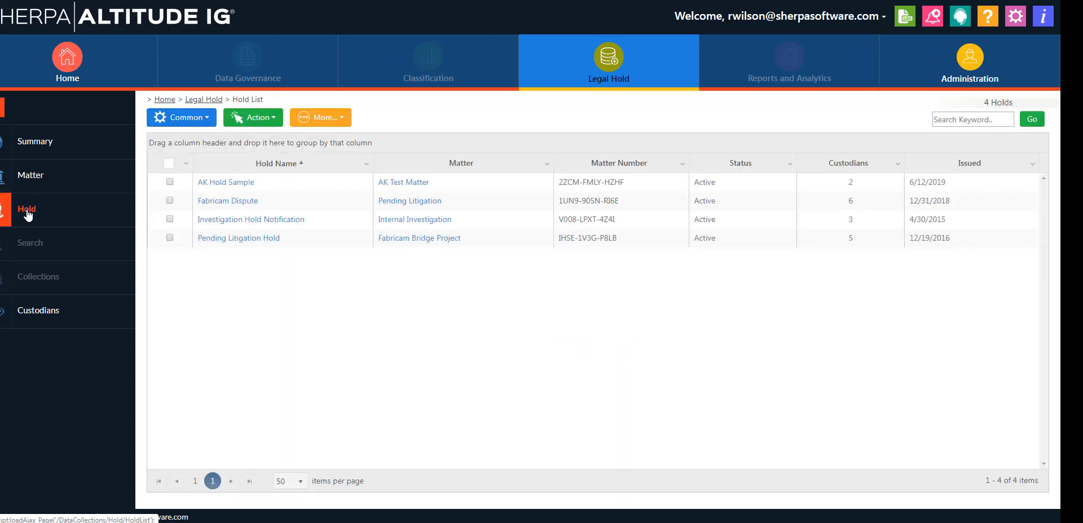
left_click(170, 239)
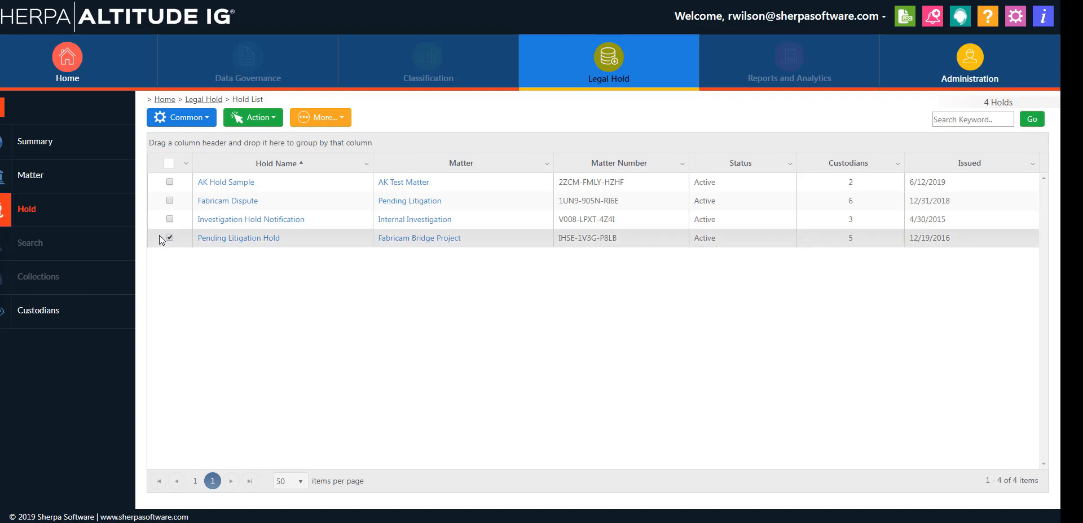
left_click(251, 119)
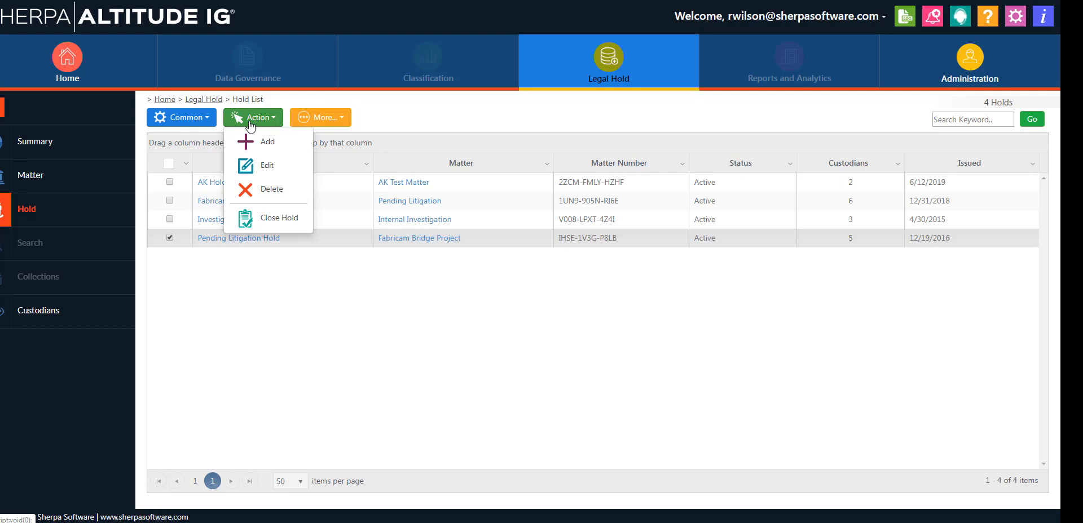
left_click(249, 172)
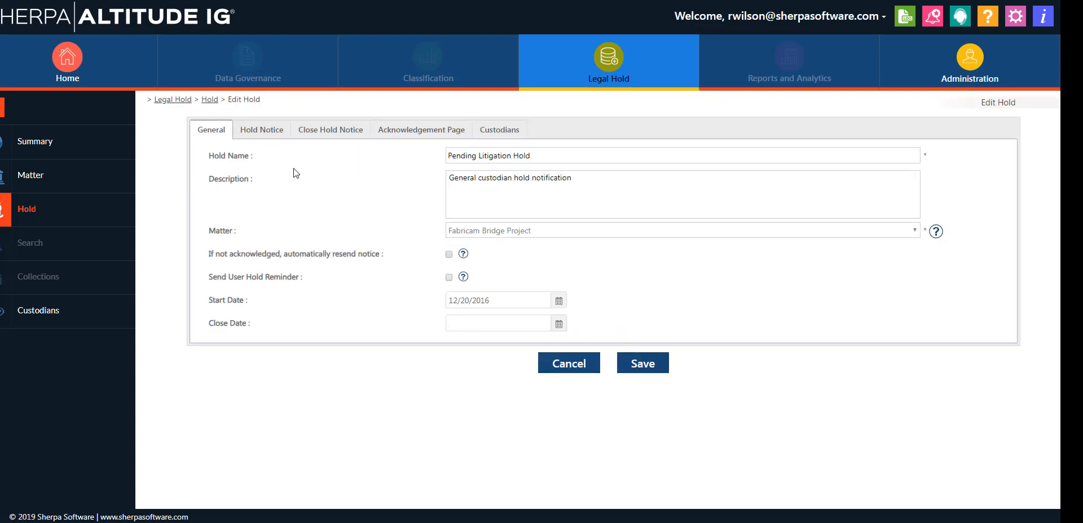
Step: Enable automatic resending of unacknowledged notices and the user hold reminder in the hold's general settings
left_click_drag(579, 157, 321, 160)
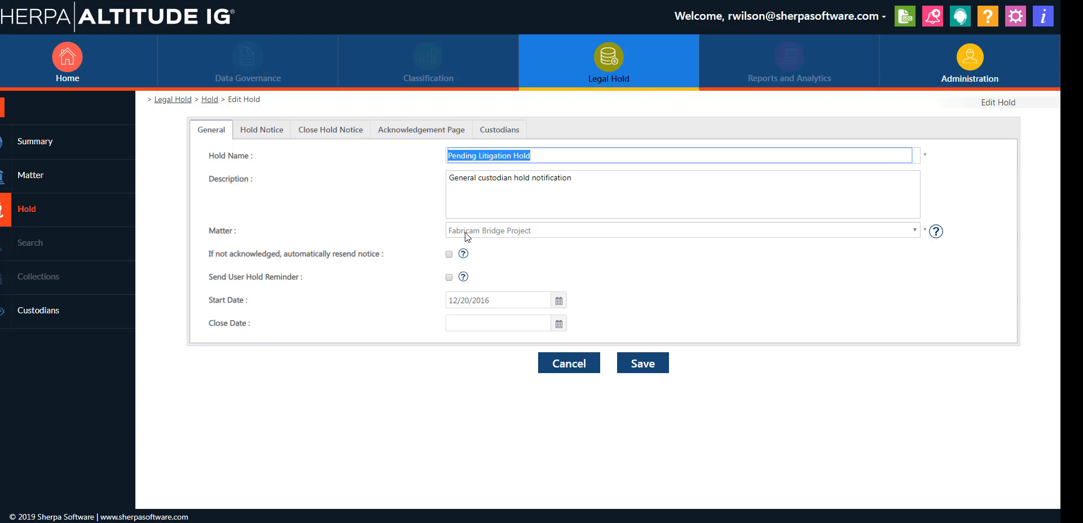
left_click(449, 255)
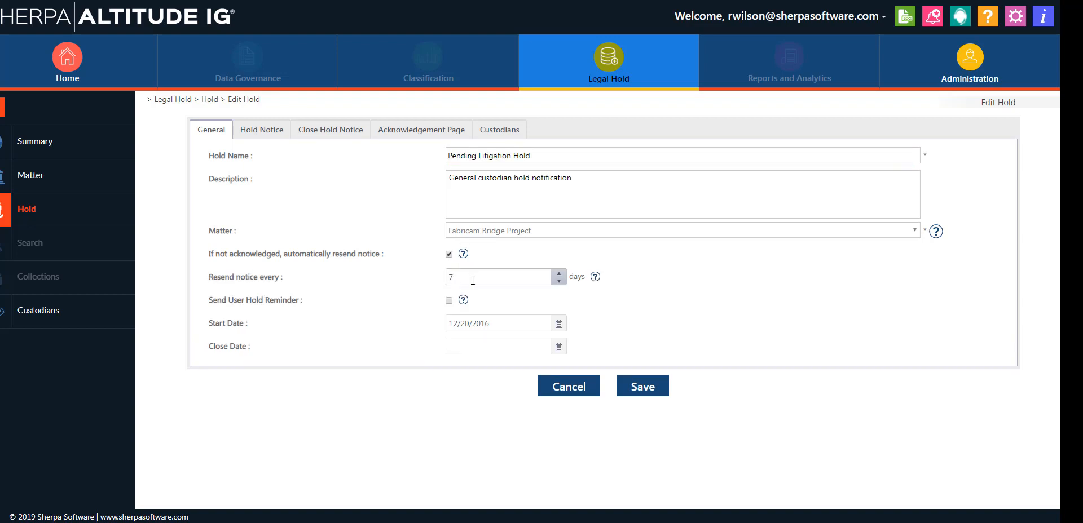
left_click_drag(467, 276, 436, 276)
left_click(450, 301)
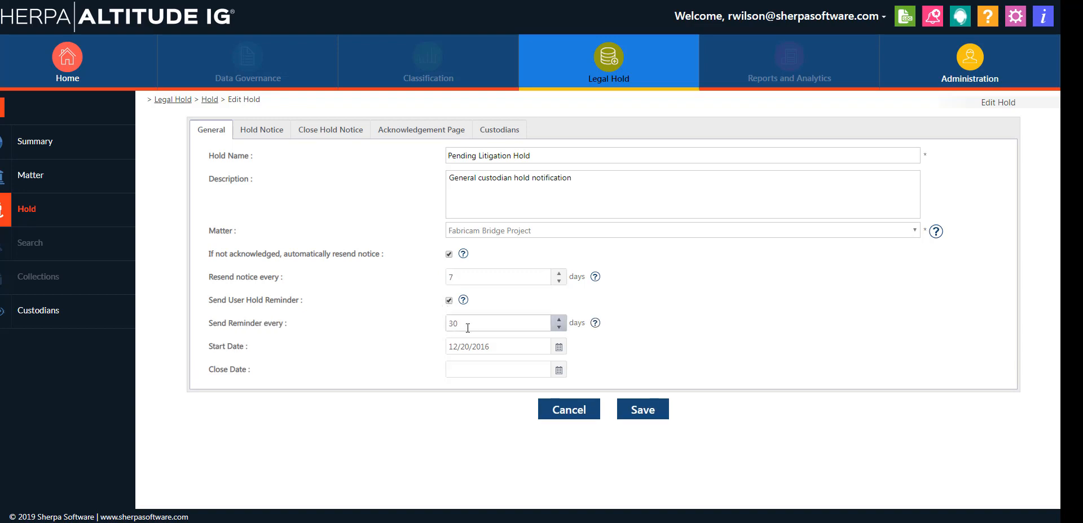
left_click_drag(470, 323, 425, 323)
Step: Apply the AK Template to the hold notice and check the notice's sender name
left_click(256, 131)
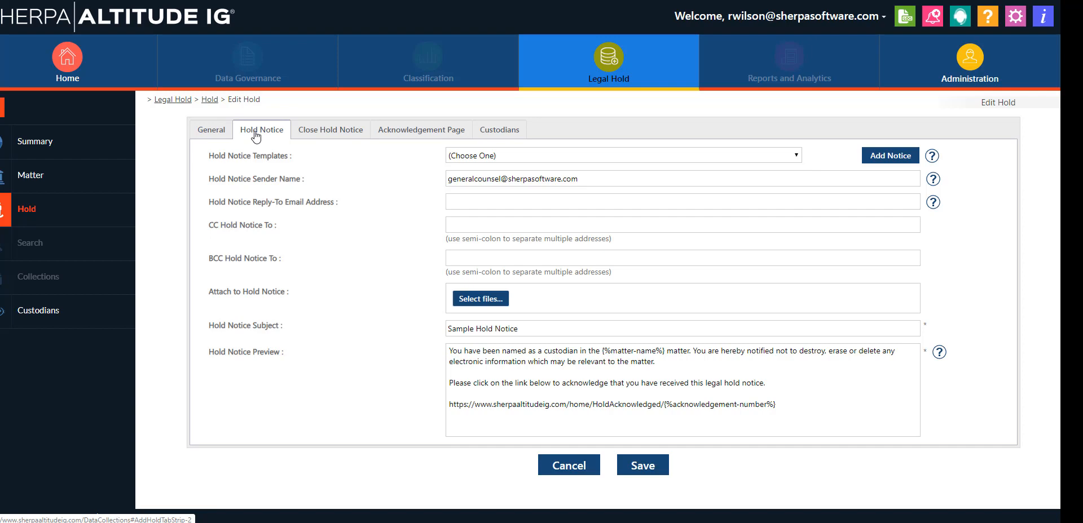
left_click(477, 158)
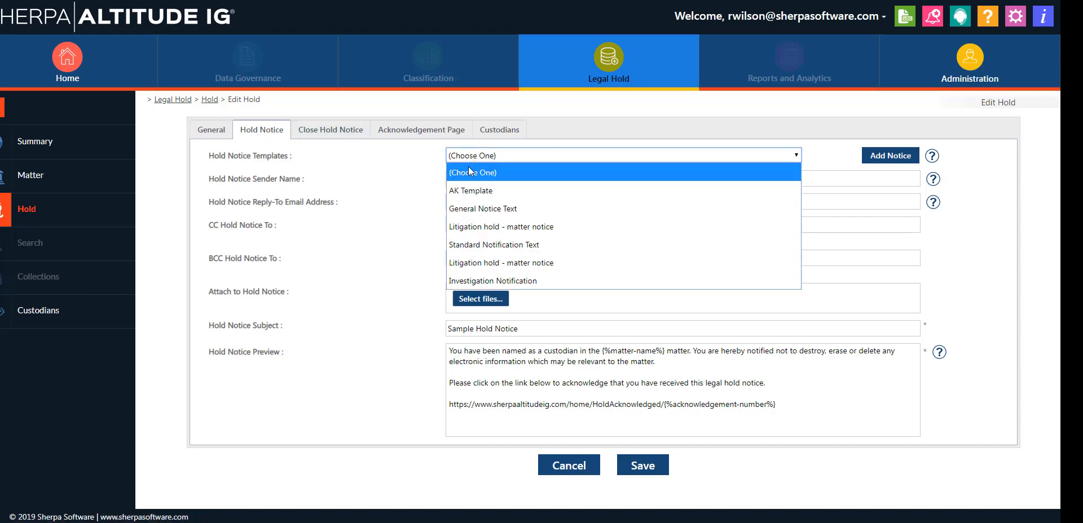
left_click(467, 192)
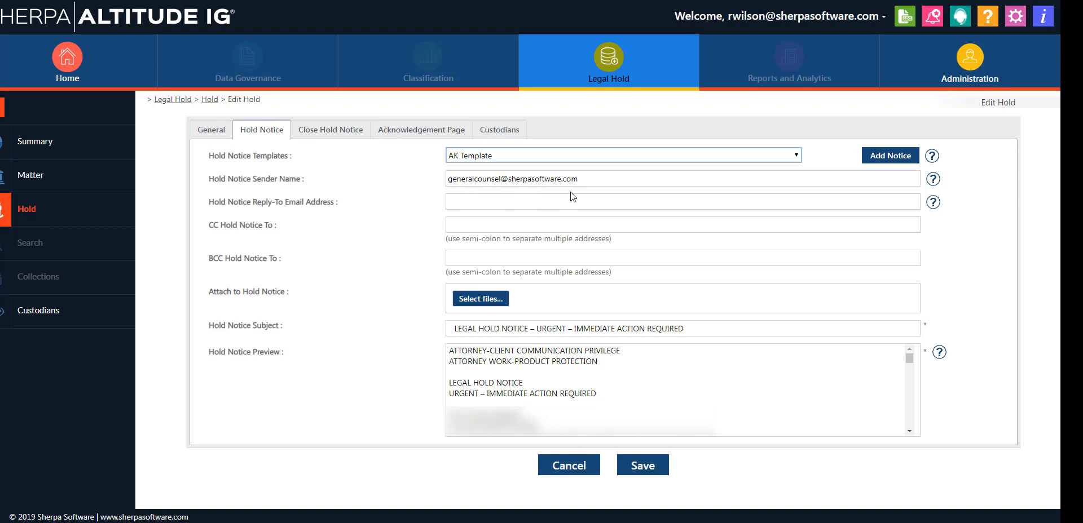
left_click_drag(575, 179, 431, 183)
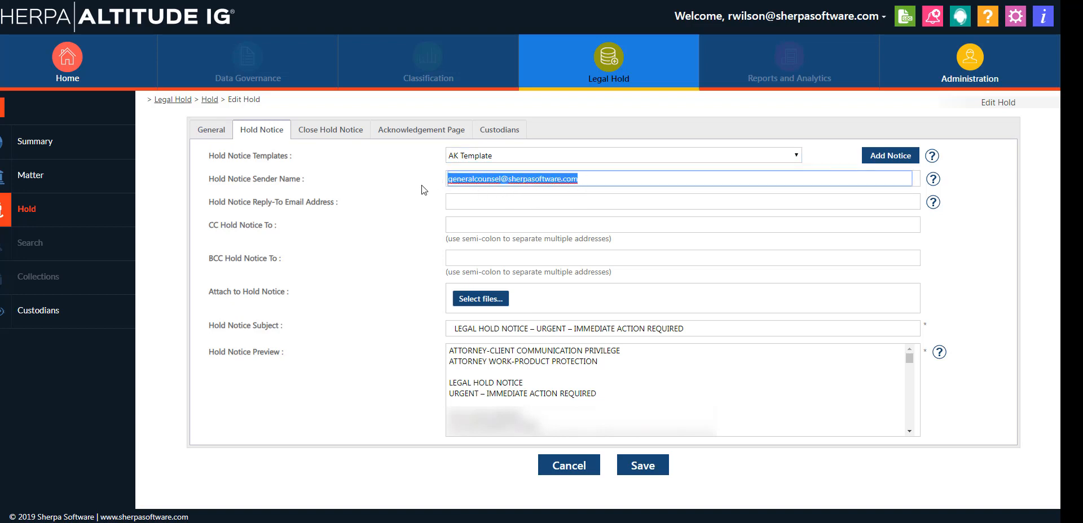
left_click(264, 226)
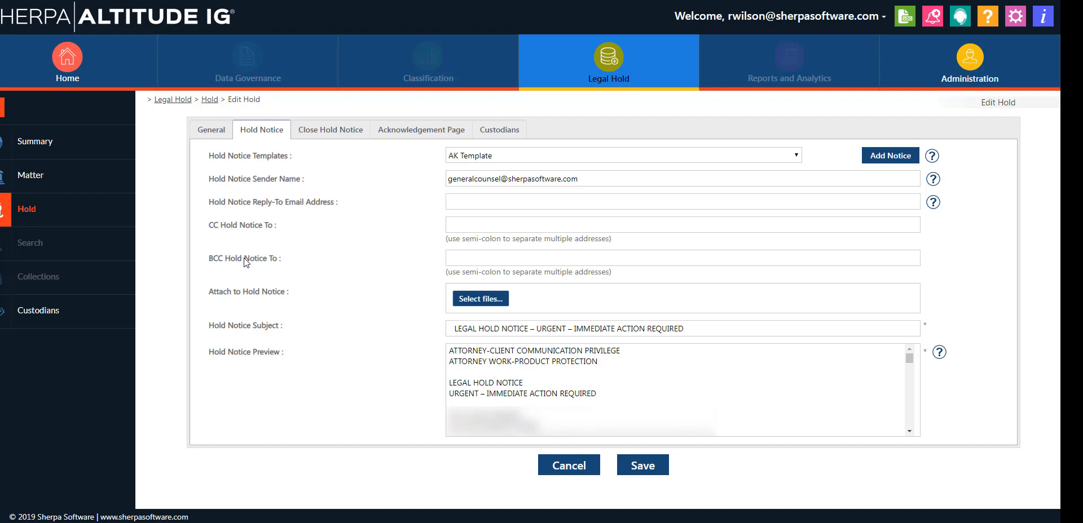
Step: Attach Required_LegalHold_Measures.docx to the hold notice and check the notice subject
left_click(467, 305)
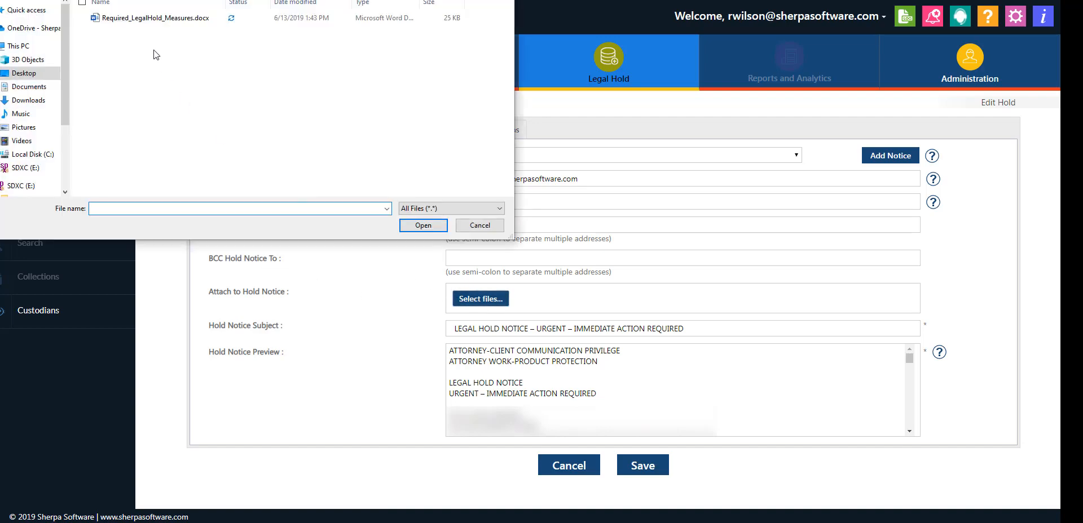
left_click(150, 19)
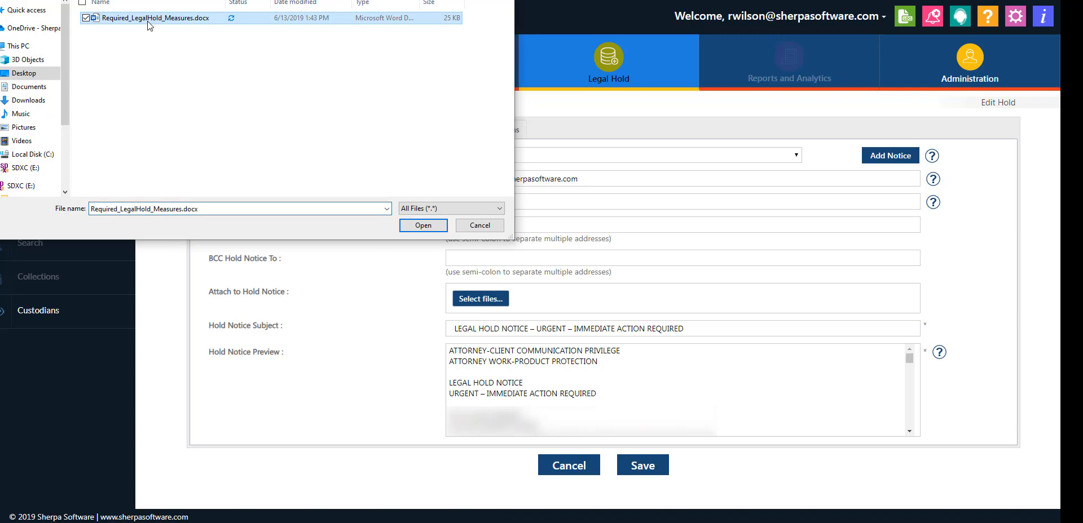
left_click(428, 226)
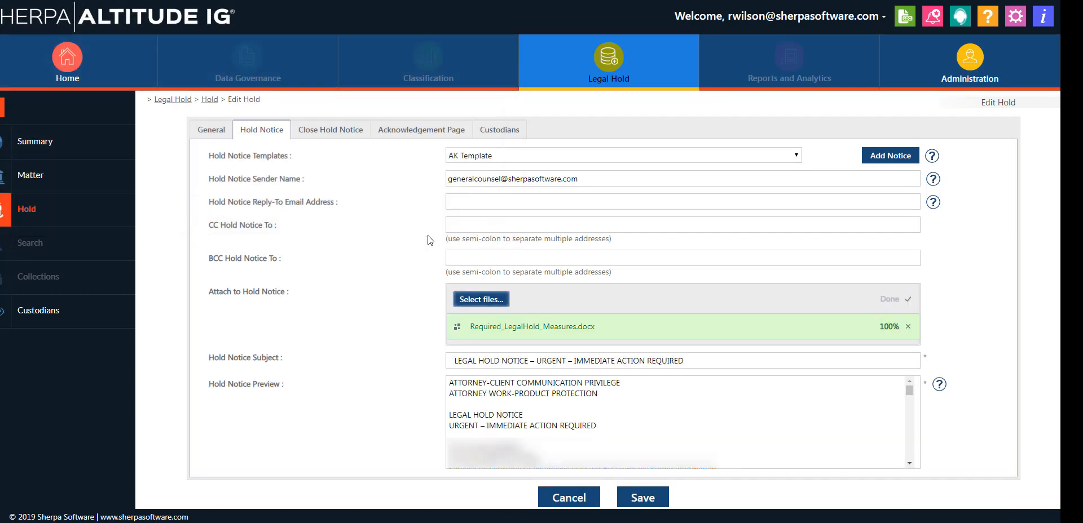
left_click_drag(679, 361, 432, 360)
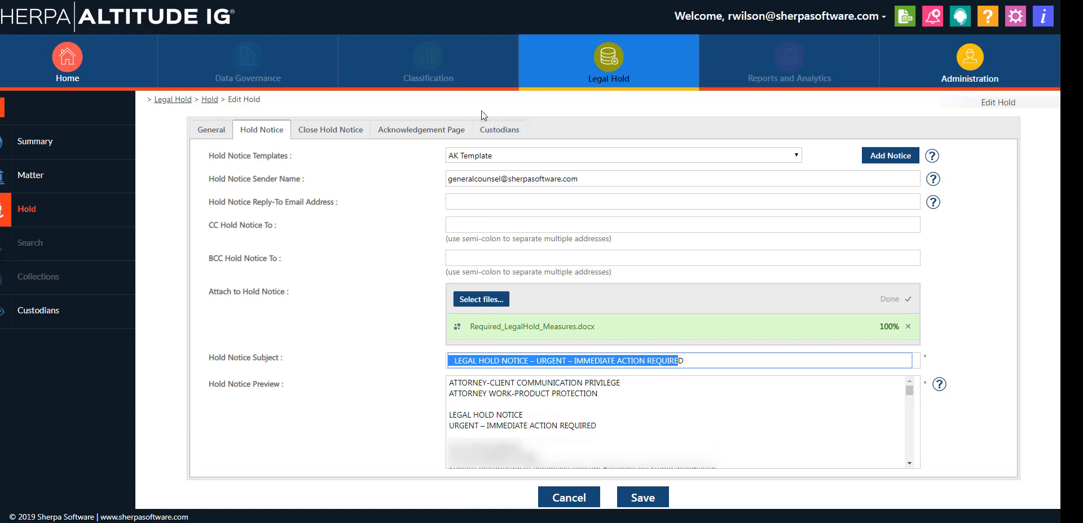
Step: Review the hold's close notice and the text of its acknowledgement page
left_click(322, 131)
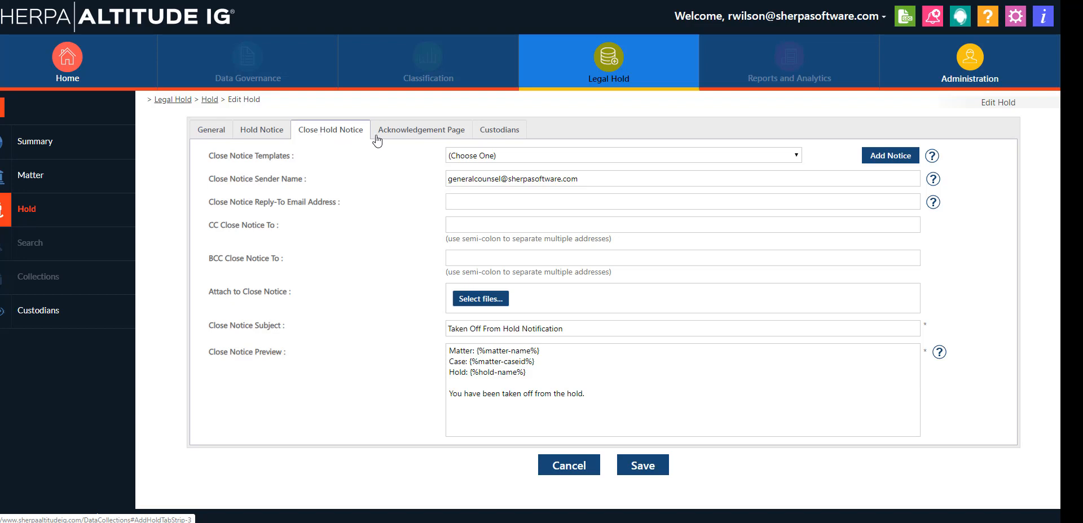
left_click(405, 131)
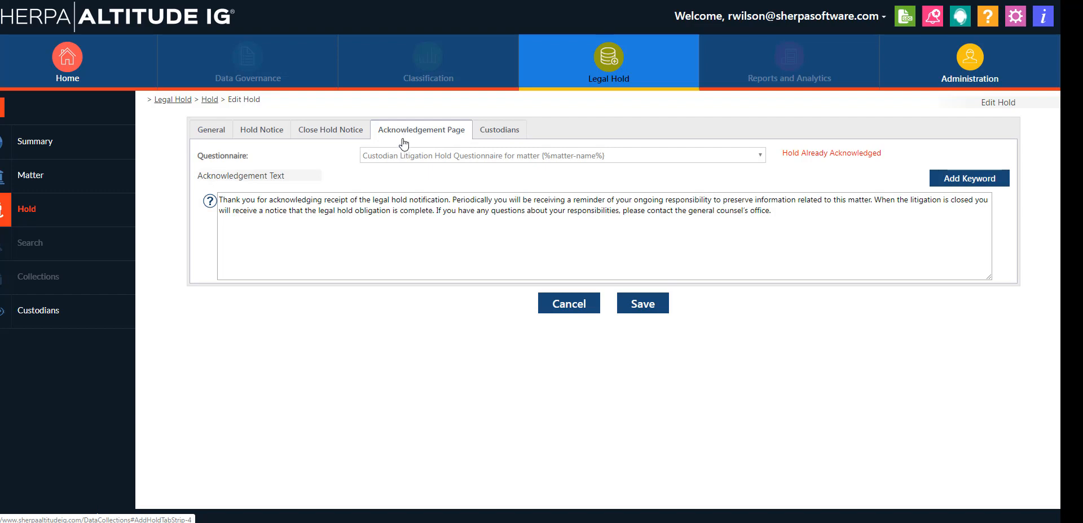
left_click_drag(219, 198, 819, 224)
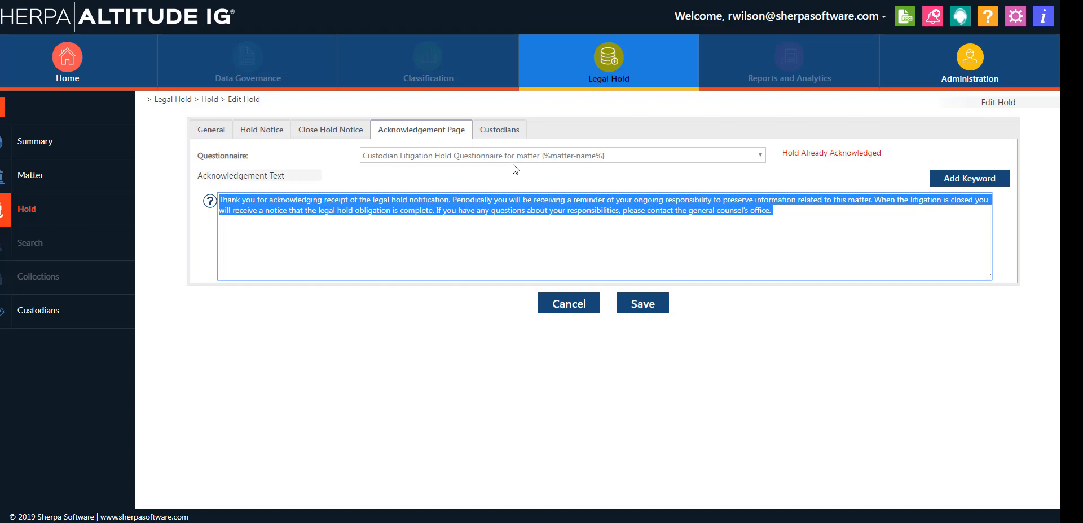
Step: Check the hold's custodians and the people available to add, and leave the hold without saving
left_click(493, 134)
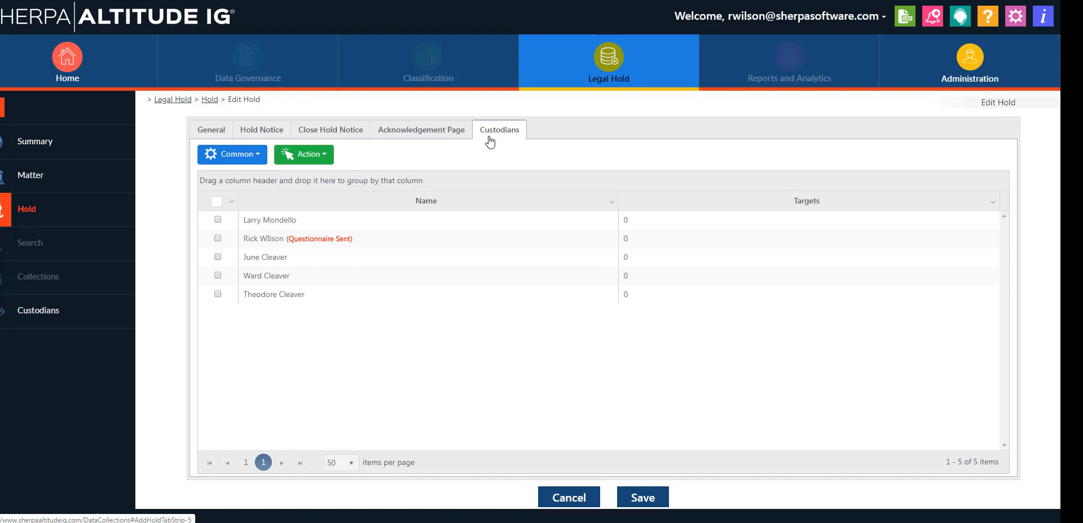
left_click(327, 155)
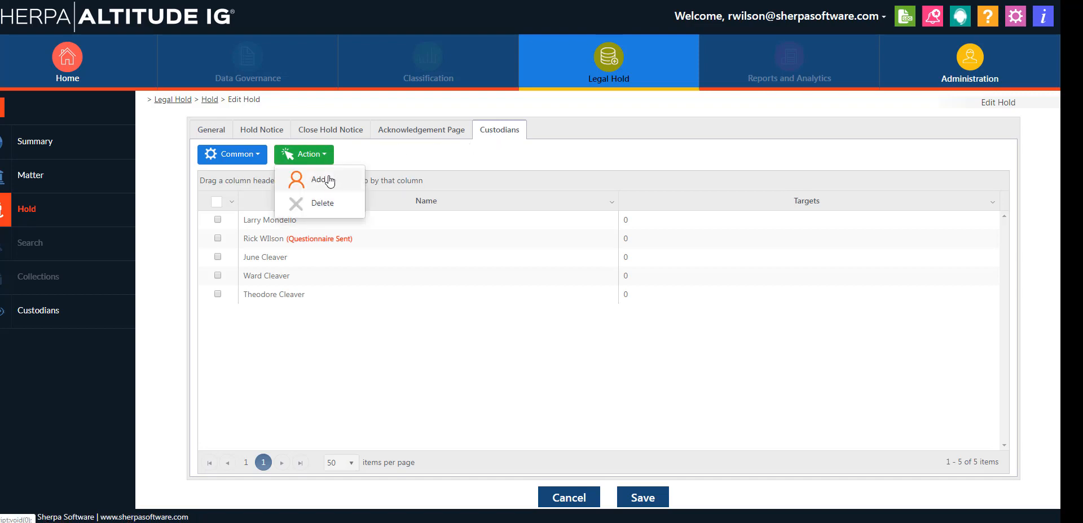
left_click(319, 180)
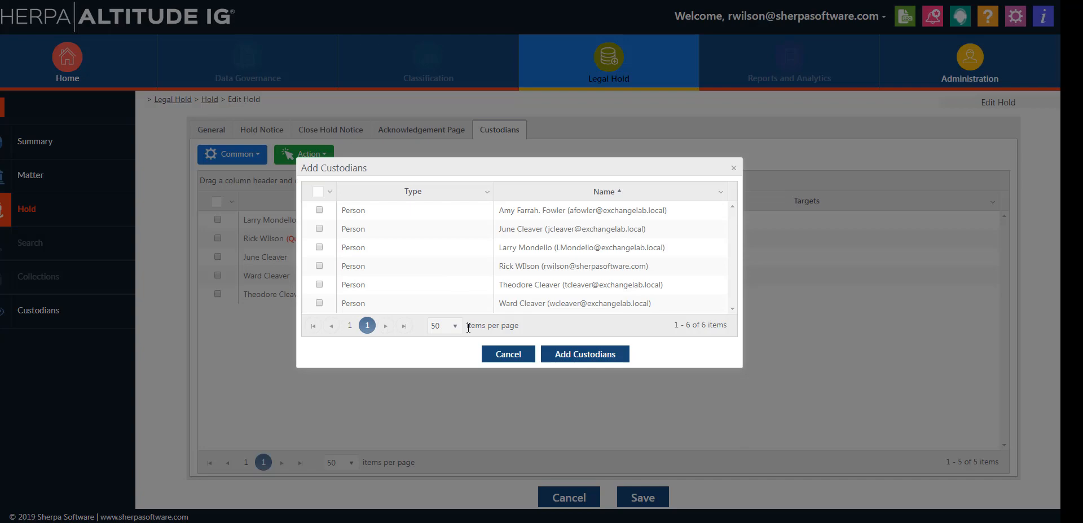
left_click(511, 357)
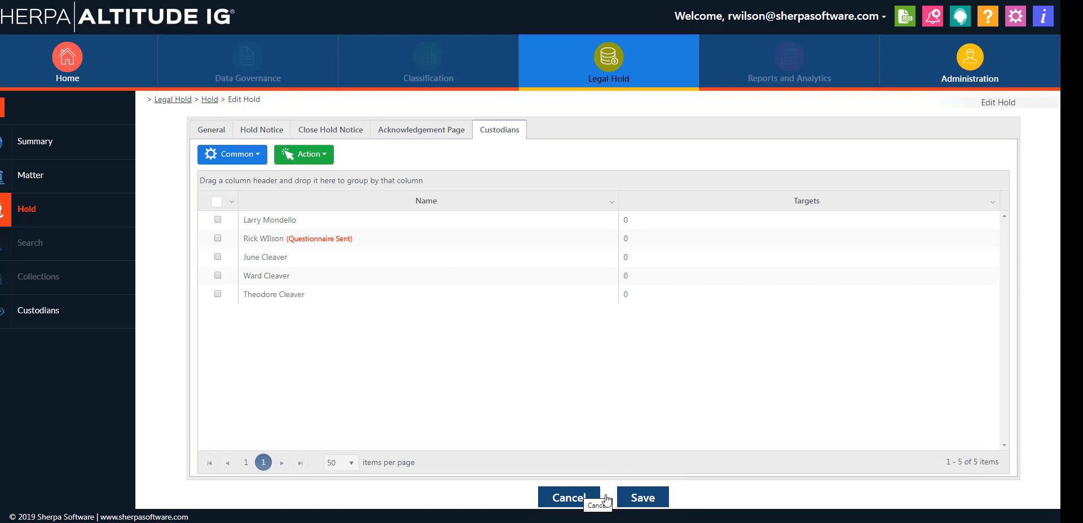
left_click(569, 499)
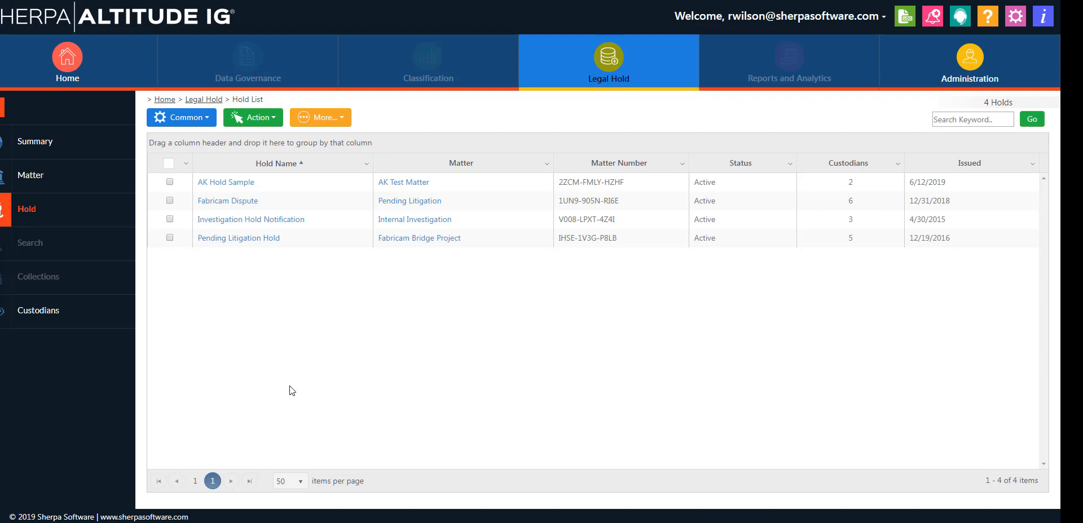
Step: Open the hold notifications for the Pending Litigation Hold
left_click(170, 237)
left_click(329, 119)
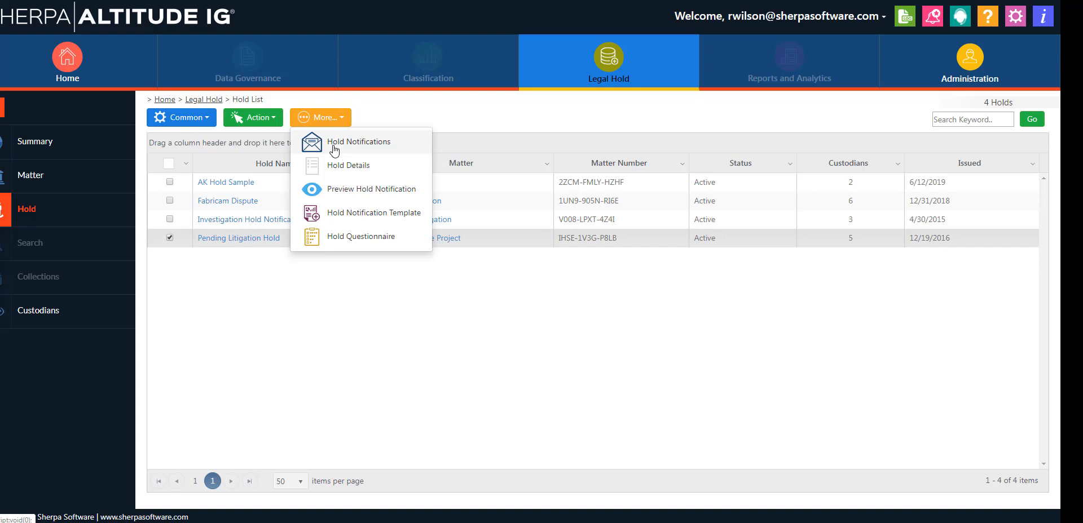
left_click(334, 148)
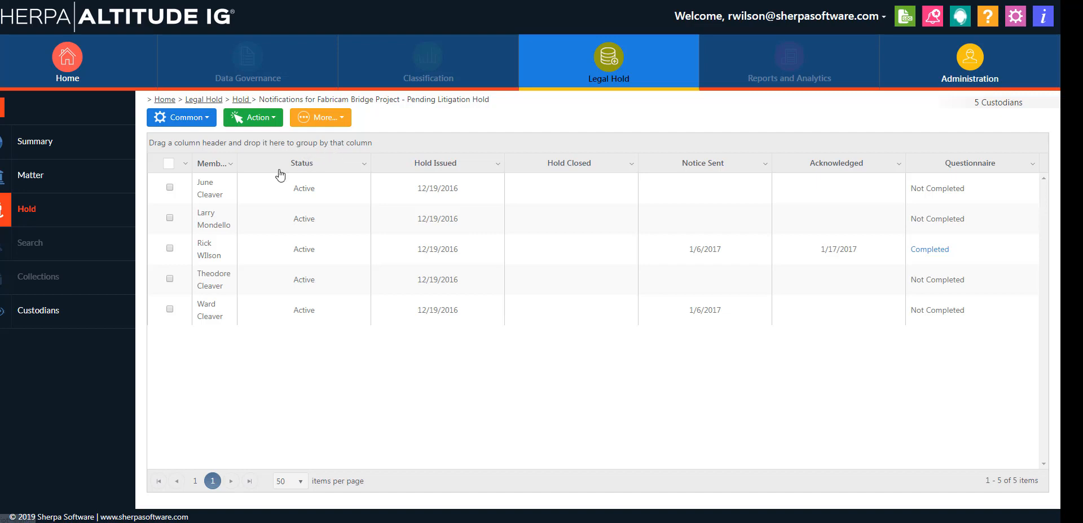
Step: Select all custodians in the notification list, check the actions available for them, and clear the selection
left_click(170, 164)
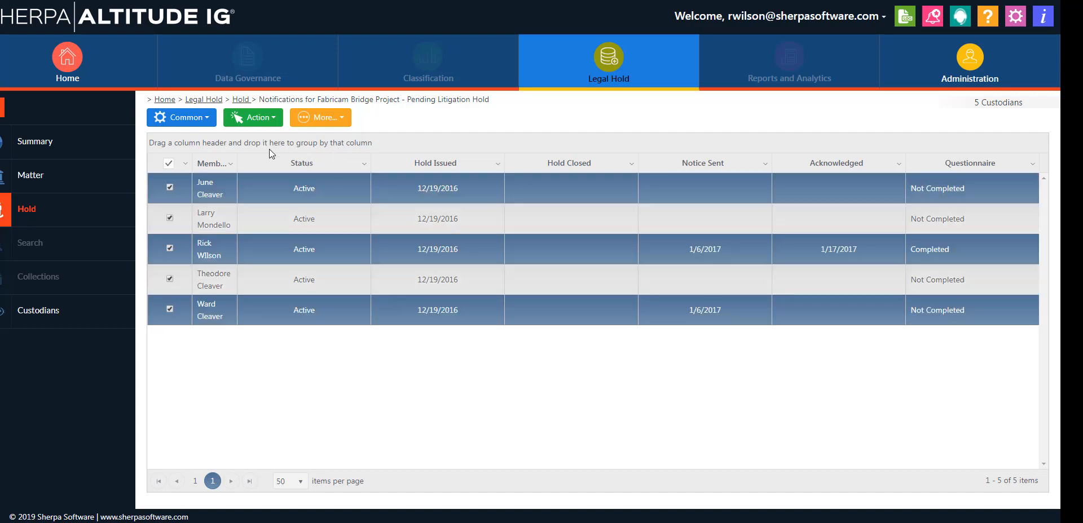
left_click(321, 118)
left_click(253, 118)
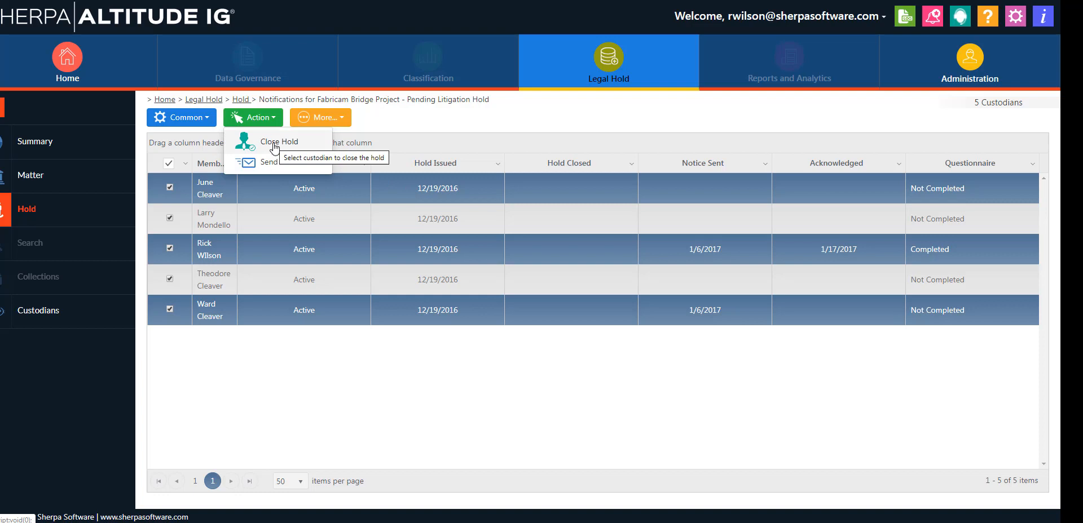
left_click(168, 166)
Step: Examine the hold issued, notice sent and acknowledged dates in the custodian notification list
left_click_drag(411, 191, 472, 195)
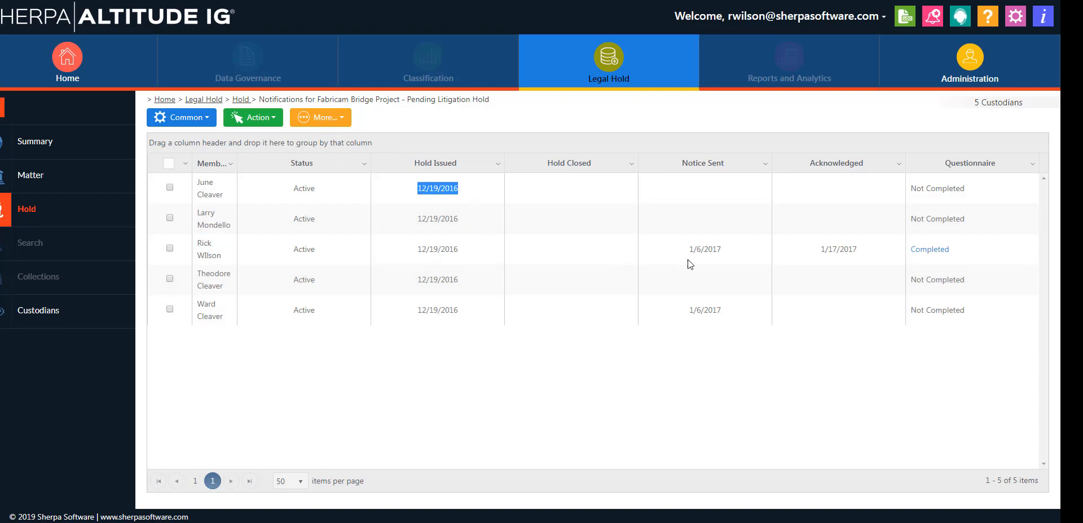
left_click_drag(683, 255, 749, 259)
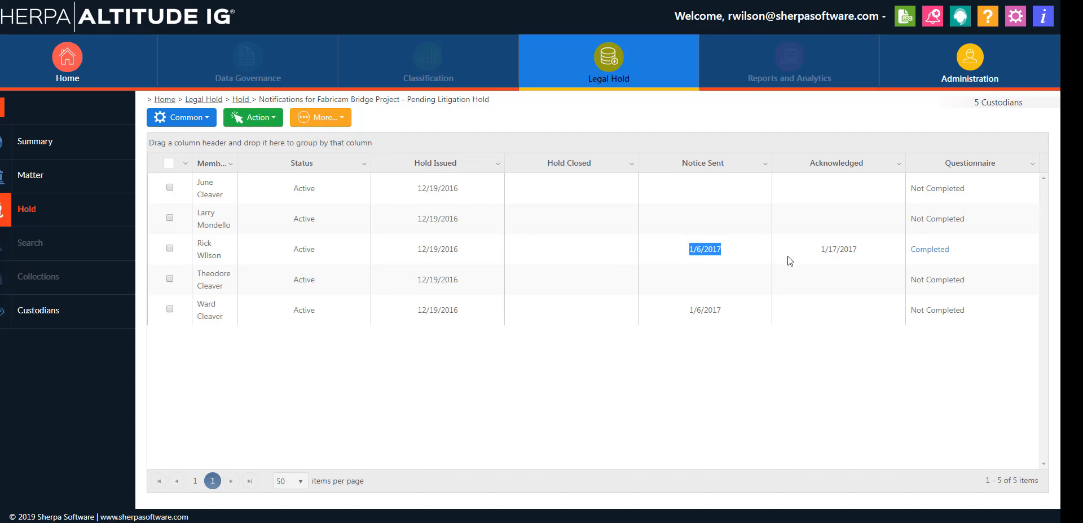
left_click_drag(815, 258, 869, 255)
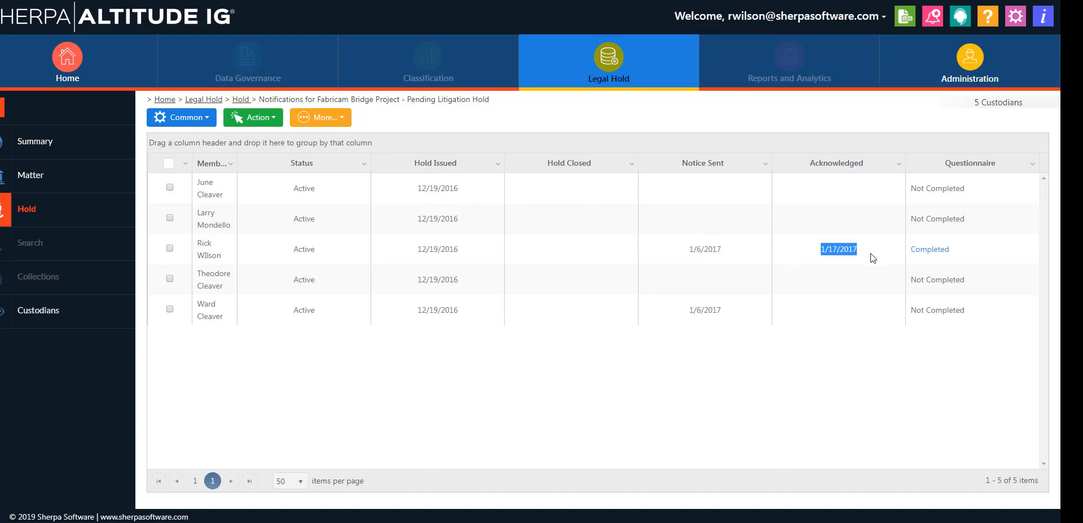
Step: Review the notification history of the custodian whose questionnaire is completed, including the sent legal hold reminders, and close it
left_click(929, 251)
left_click(170, 249)
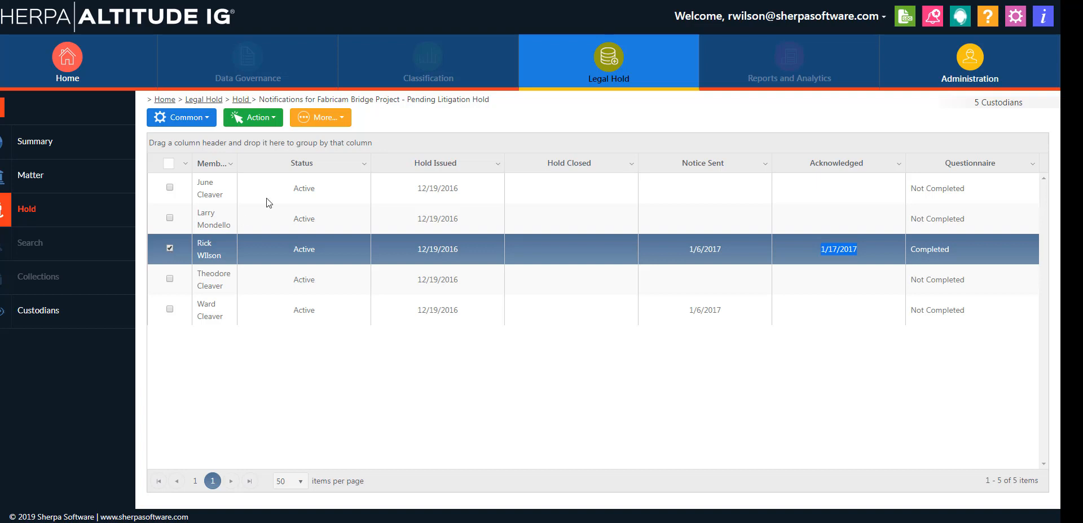
left_click(330, 118)
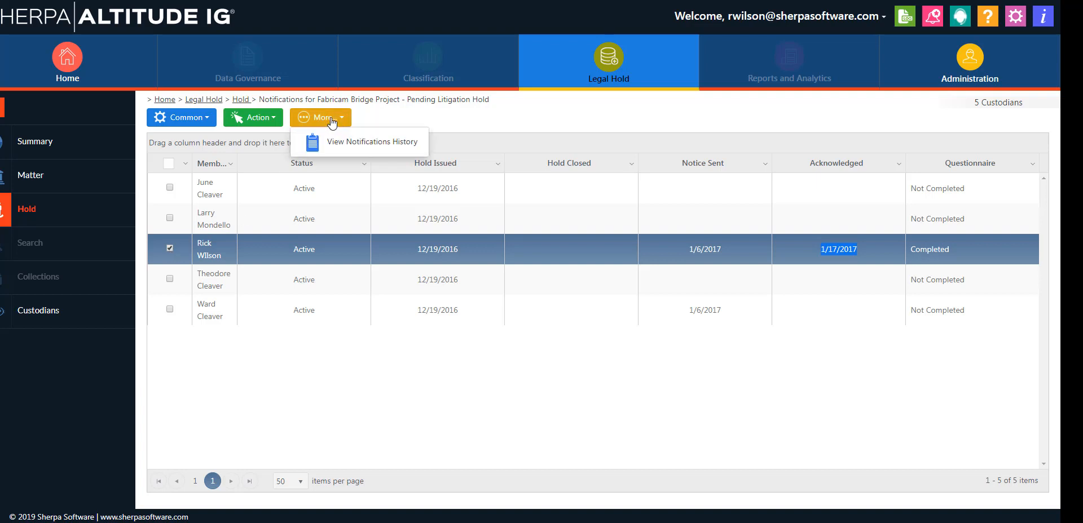
left_click(377, 149)
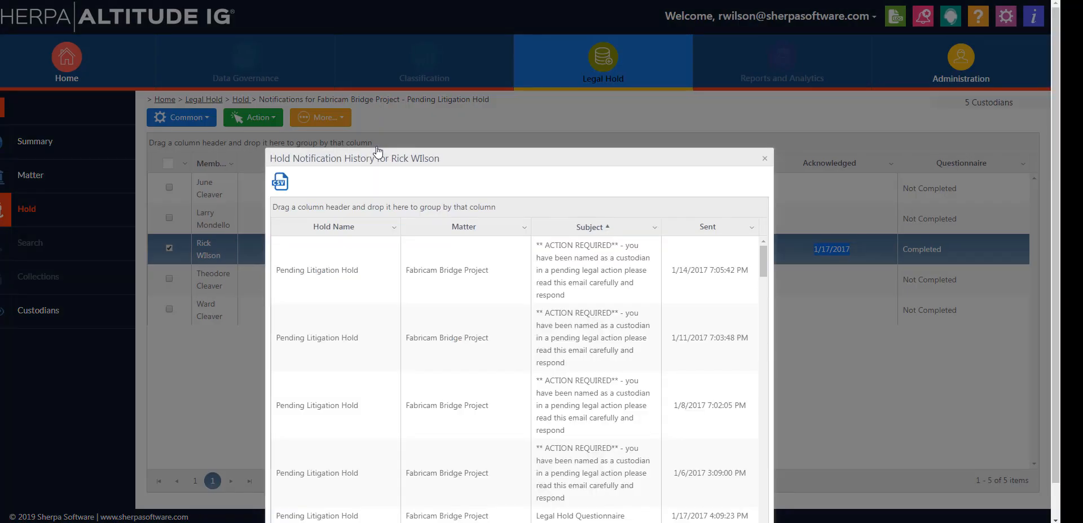
scroll(398, 305, "down", 3)
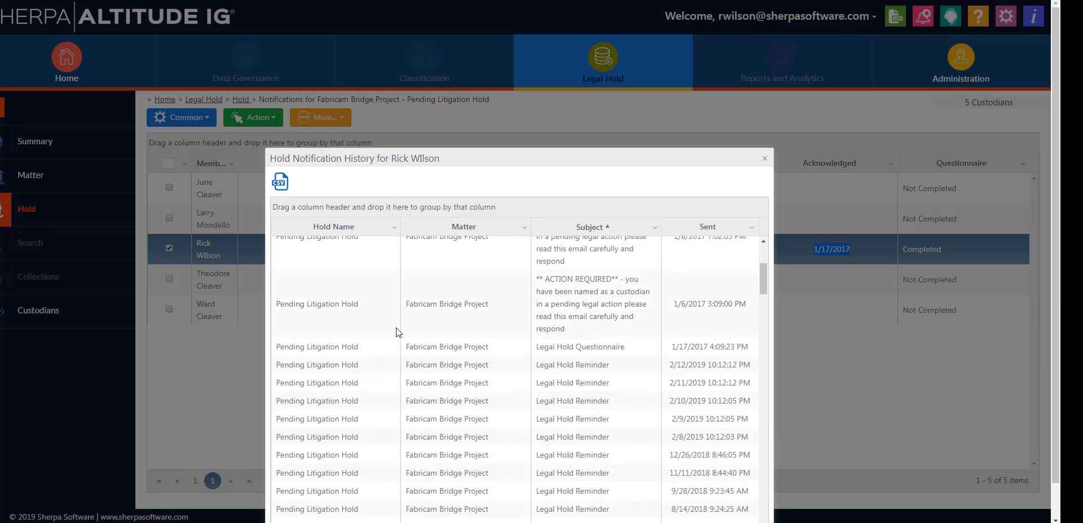
scroll(398, 333, "down", 3)
scroll(398, 333, "up", 2)
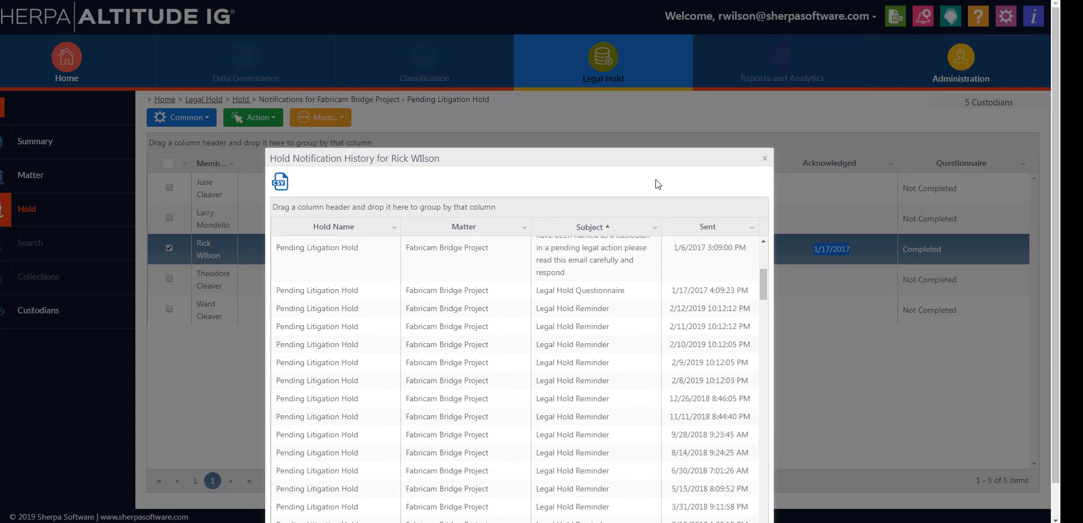
left_click(766, 160)
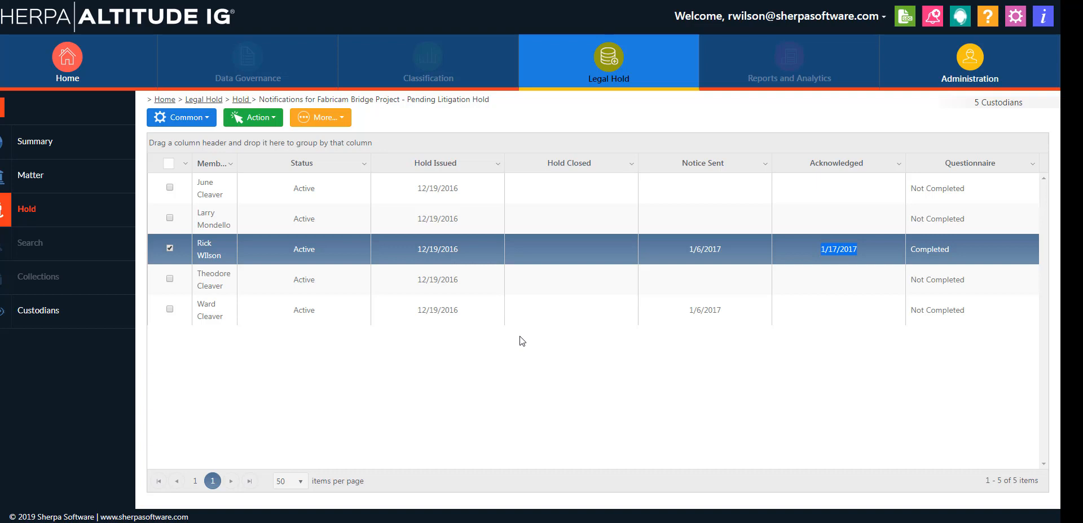
Step: Search the custodian statistics by the custodian's last name and review the list of holds that custodian is on
left_click(38, 318)
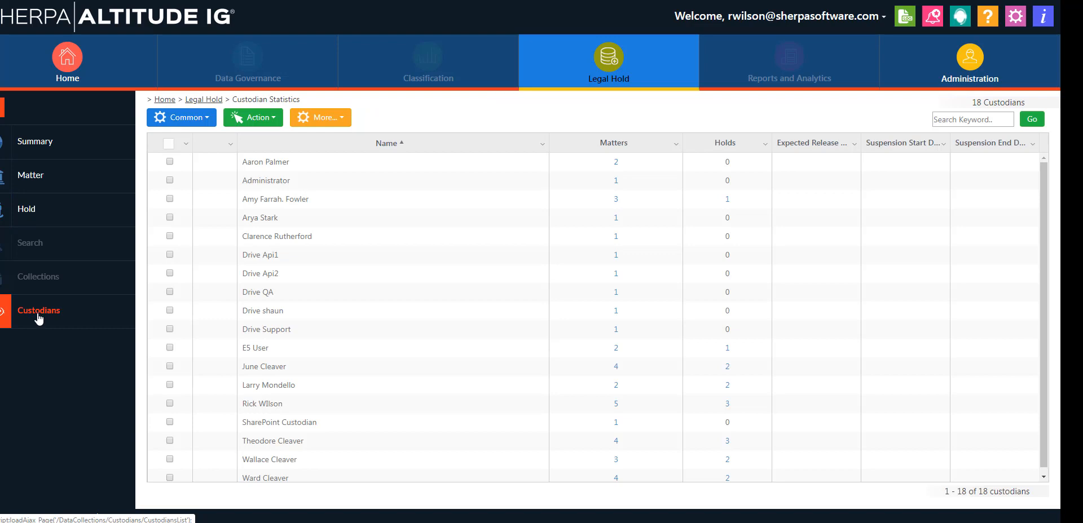
left_click(1001, 118)
type("wil")
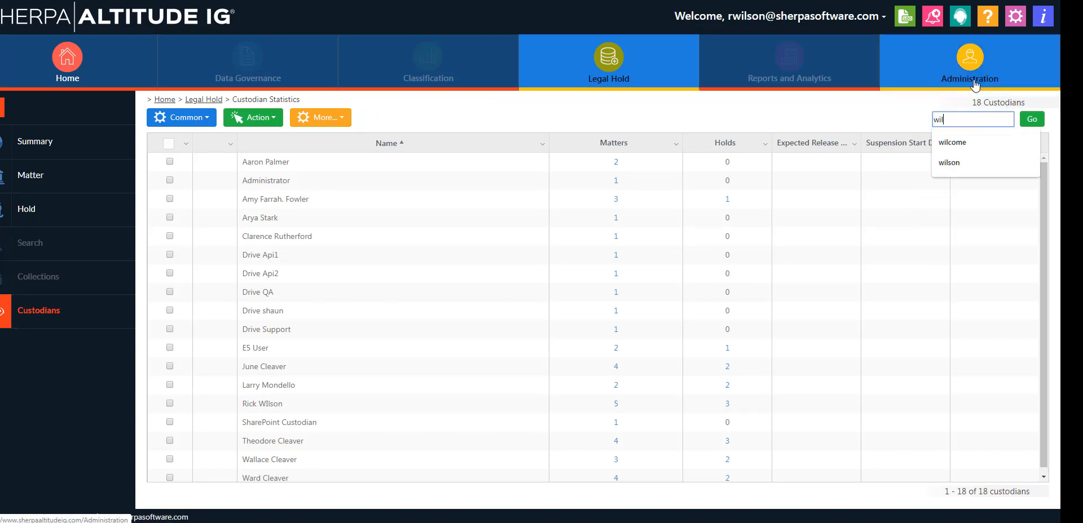
type("son")
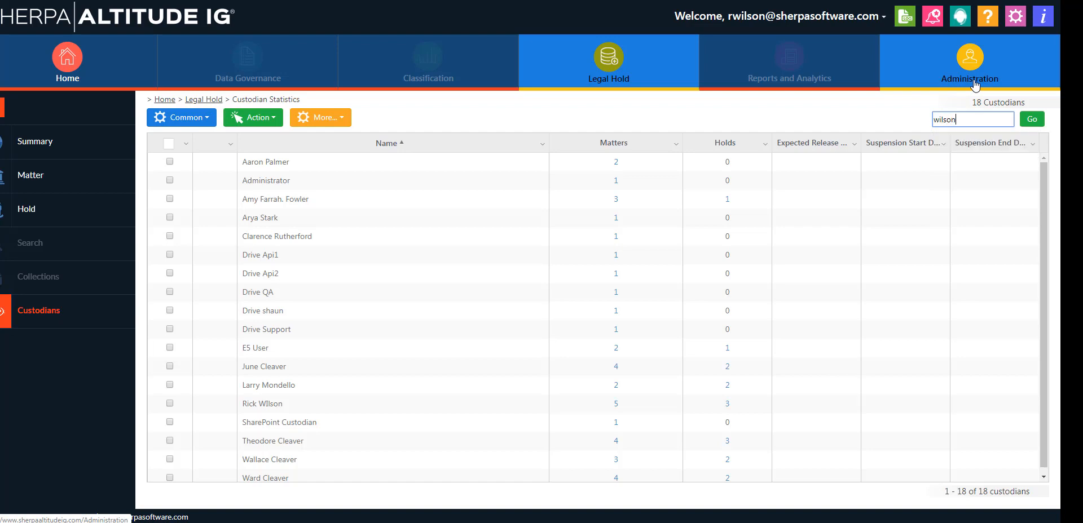
left_click(1042, 123)
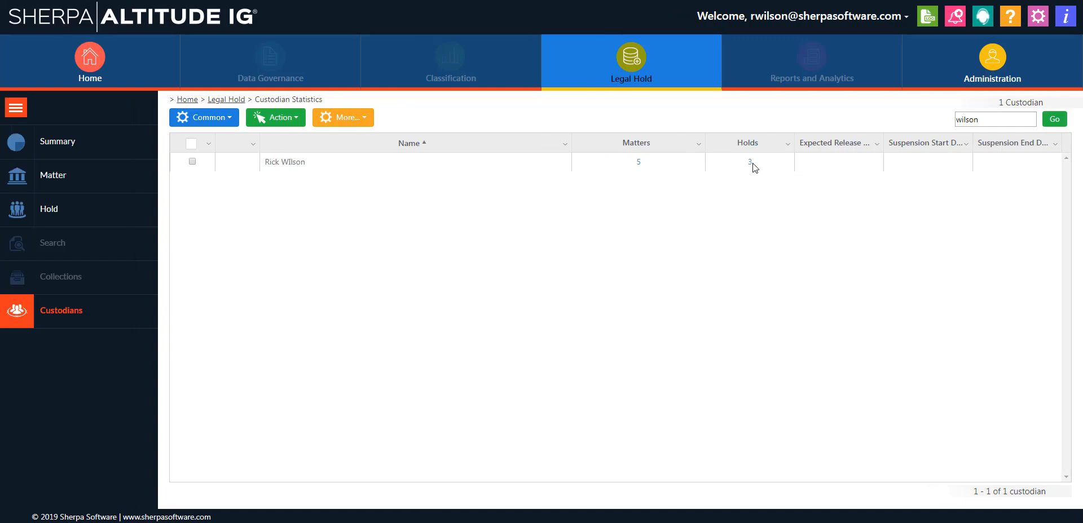
left_click(753, 164)
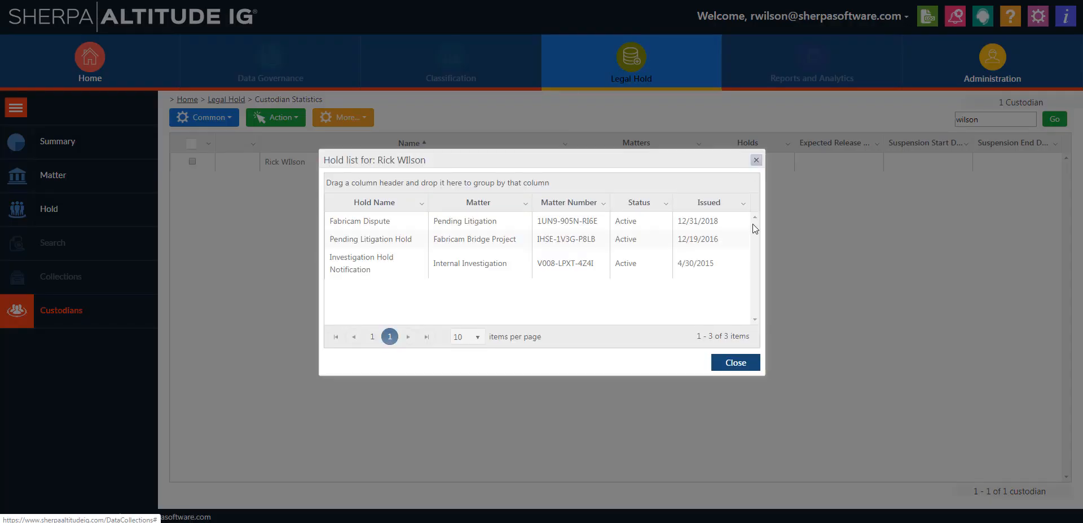
left_click(736, 363)
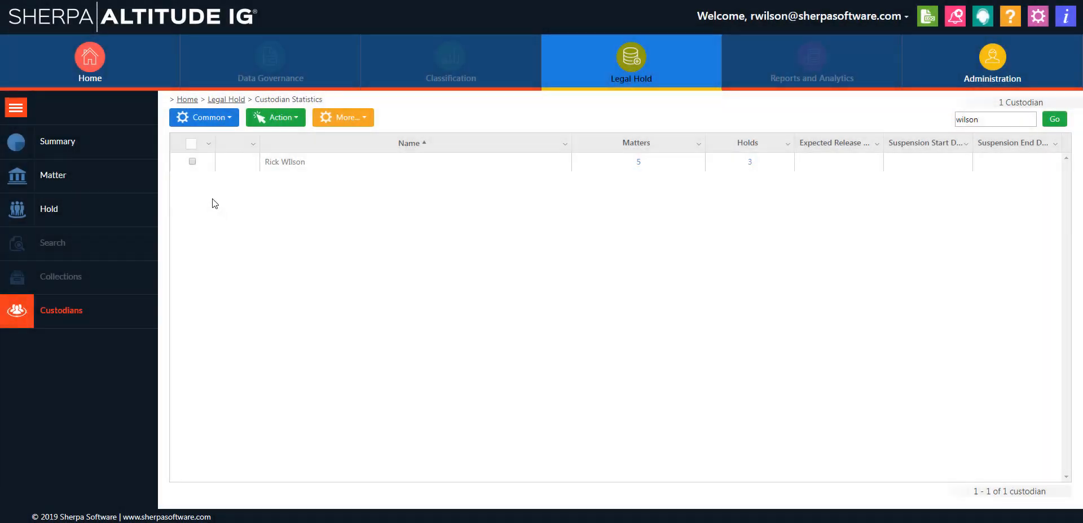
Step: Select the custodian in the search results, check the available actions, and return to the Legal Hold summary
left_click(192, 162)
left_click(264, 120)
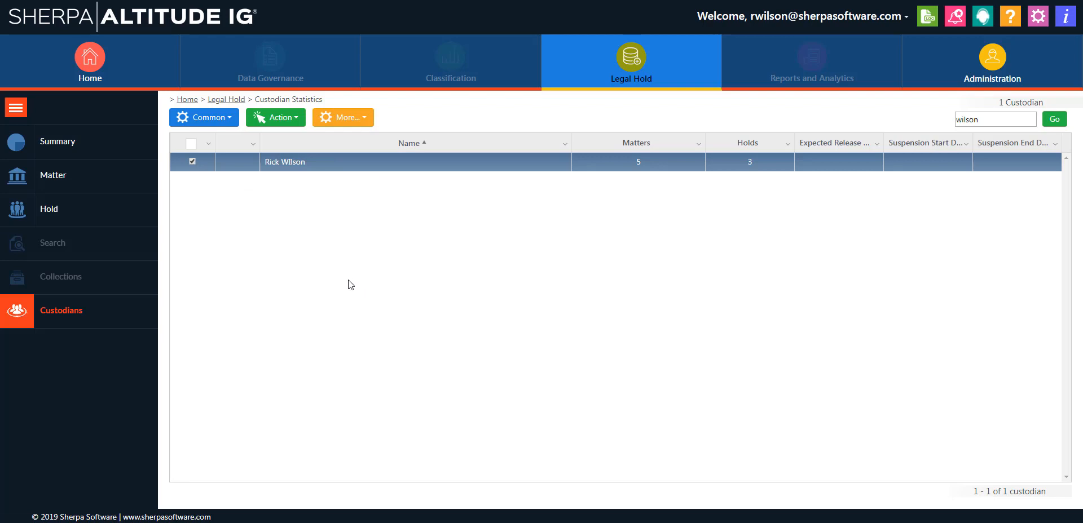
left_click(59, 145)
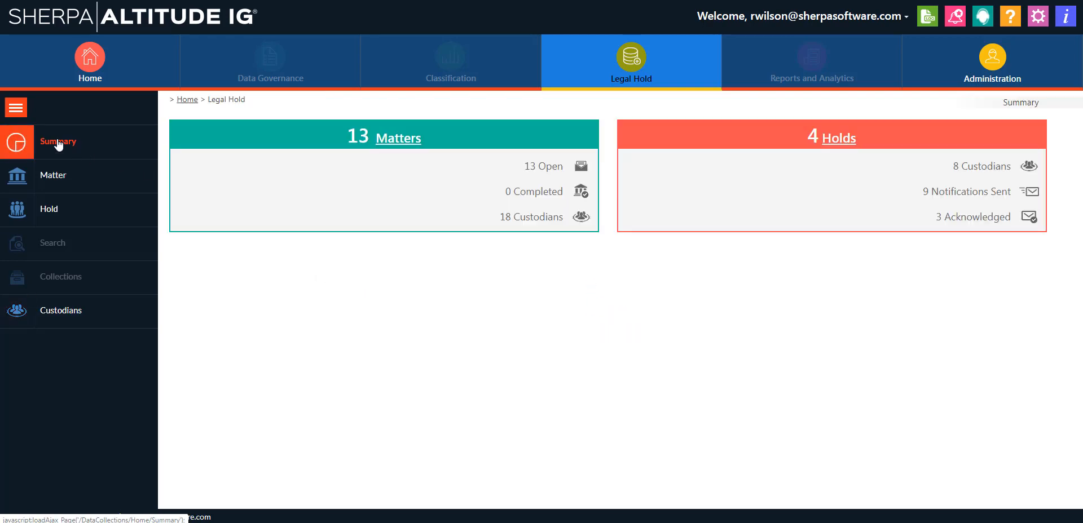